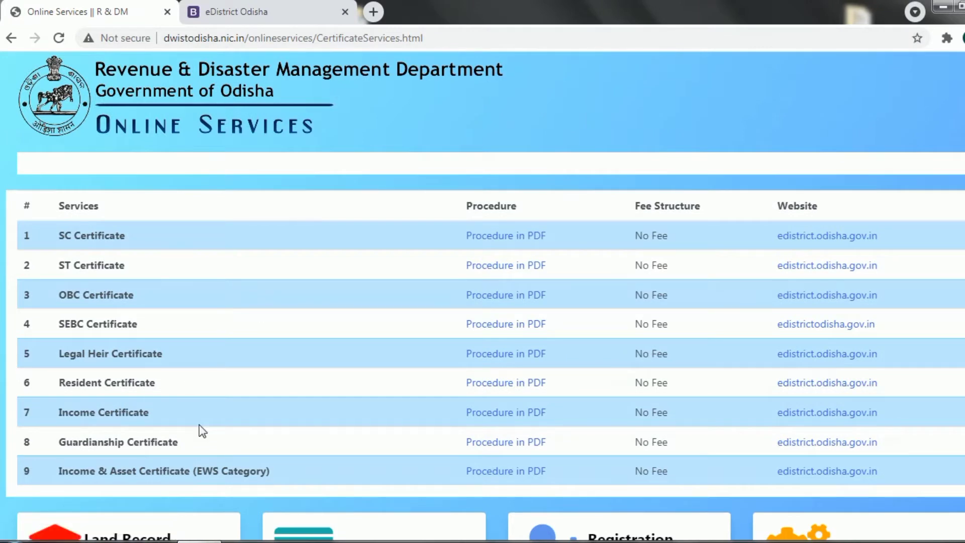
Open the eDistrict income certificate site and replace the saved login ID with another account's e-mail, clearing the password
click(841, 417)
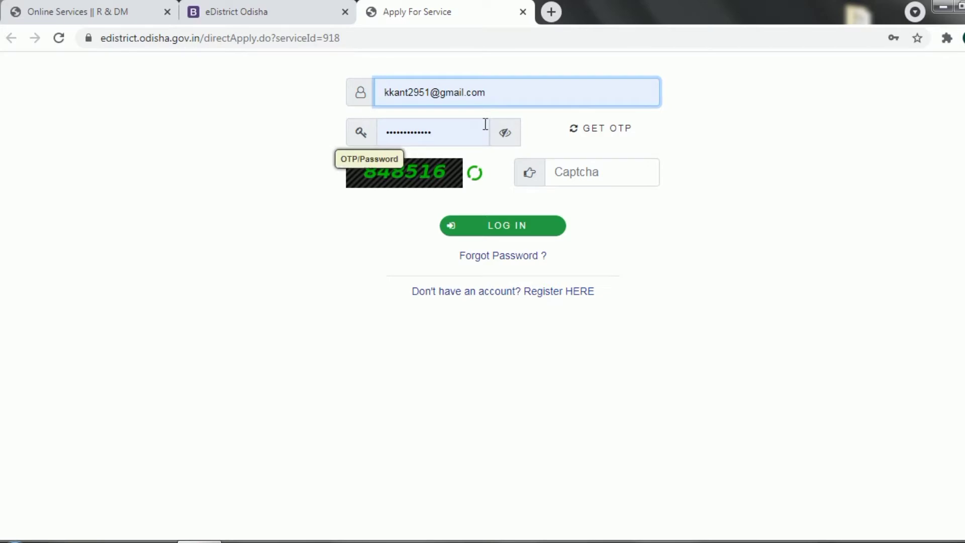
click(500, 95)
key(BackSpace)
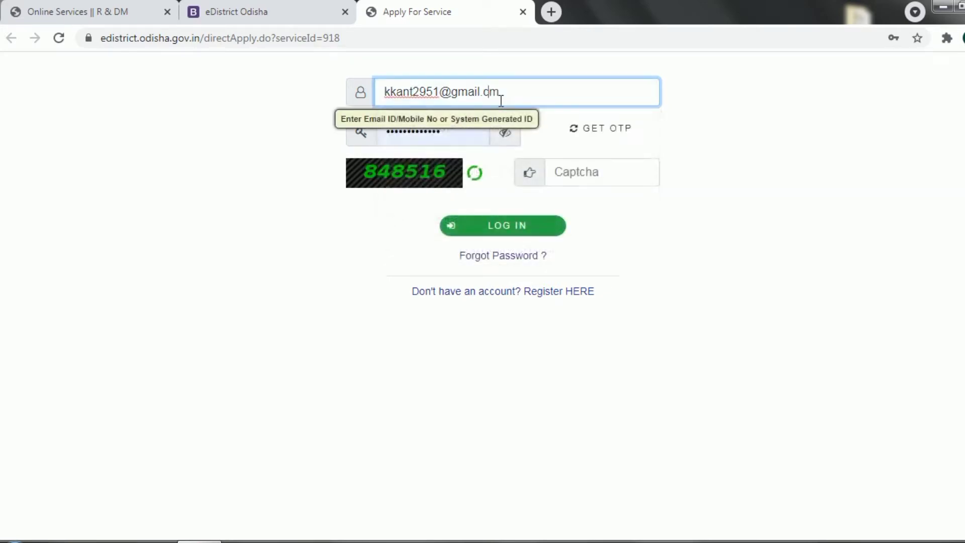
key(BackSpace)
key(BackSpace)
key(BackSpace)
key(BackSpace)
key(BackSpace)
key(BackSpace)
key(BackSpace)
key(BackSpace)
key(BackSpace)
key(BackSpace)
key(BackSpace)
key(BackSpace)
key(BackSpace)
key(BackSpace)
key(BackSpace)
key(BackSpace)
key(BackSpace)
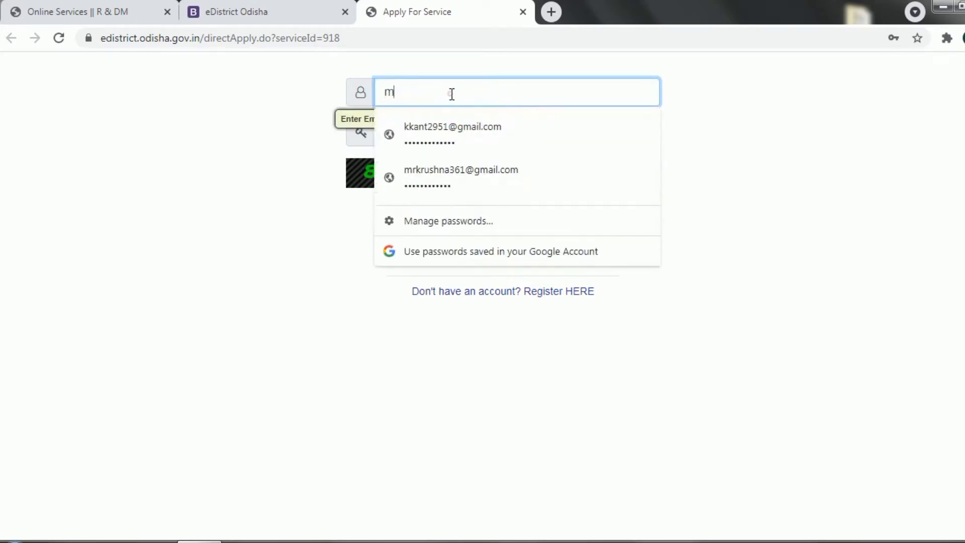
key(BackSpace)
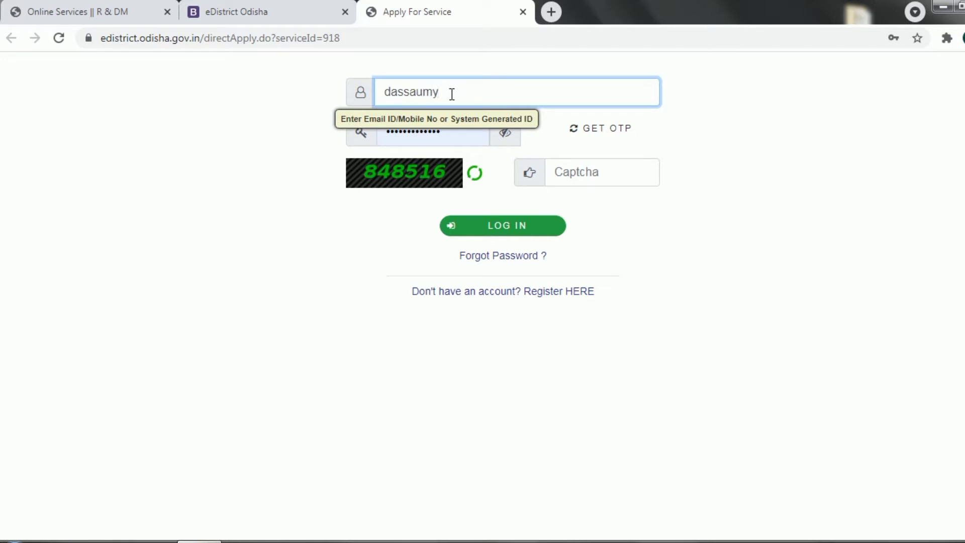
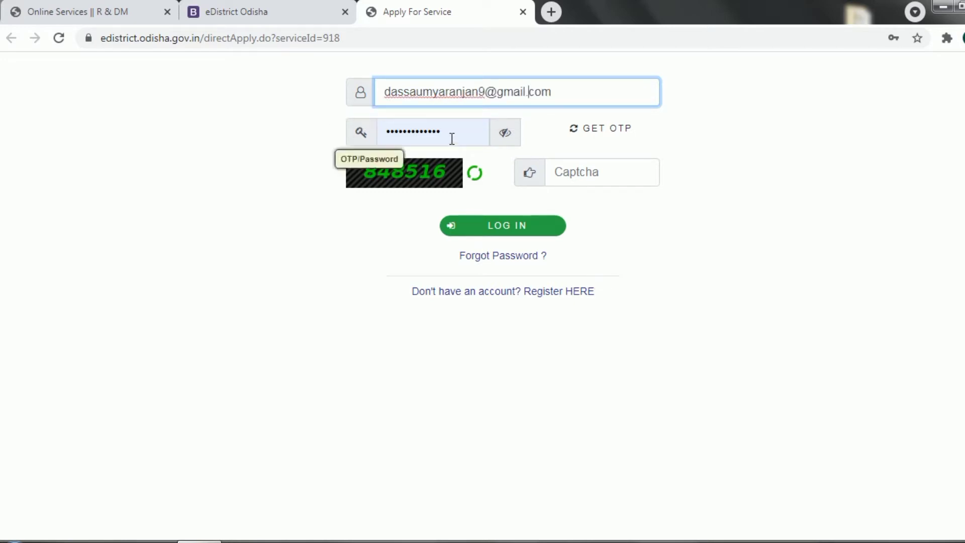
click(451, 138)
key(BackSpace)
key(BackSpace)
key(BackSpace)
key(BackSpace)
key(BackSpace)
key(BackSpace)
key(BackSpace)
key(BackSpace)
key(BackSpace)
key(BackSpace)
key(BackSpace)
key(BackSpace)
key(BackSpace)
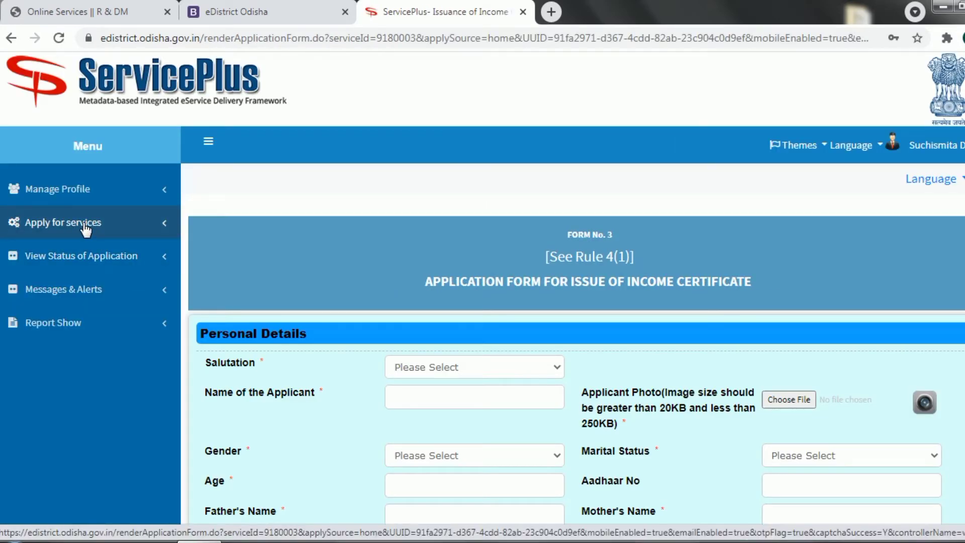
Choose salutation Shri and enter the applicant's full name
click(86, 223)
click(427, 367)
click(425, 398)
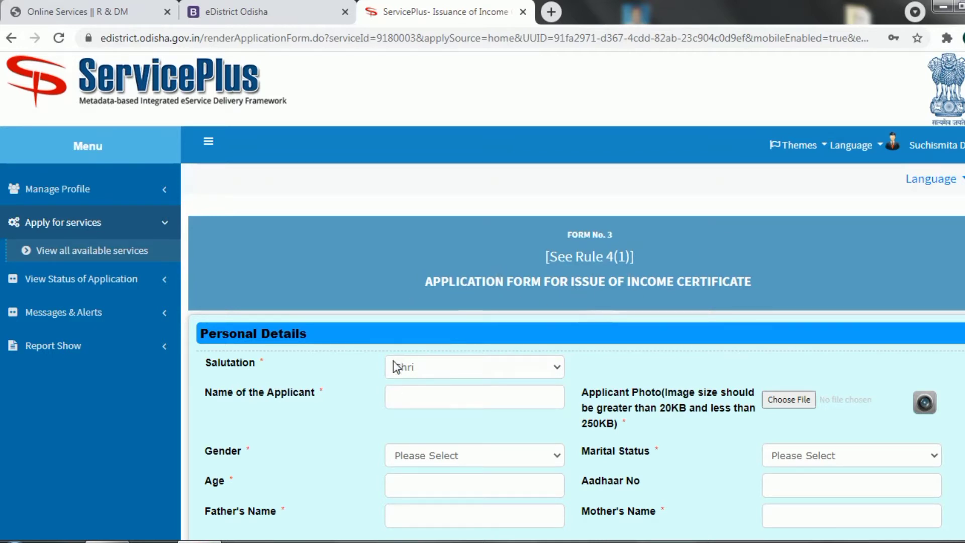
scroll(452, 337, down, 2)
click(495, 307)
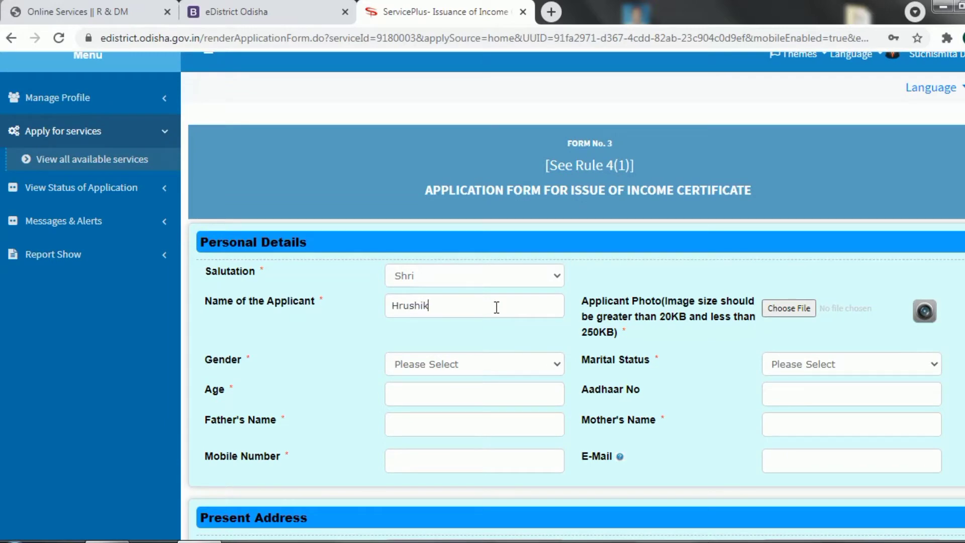
Upload the Image file as the applicant's photo
click(789, 308)
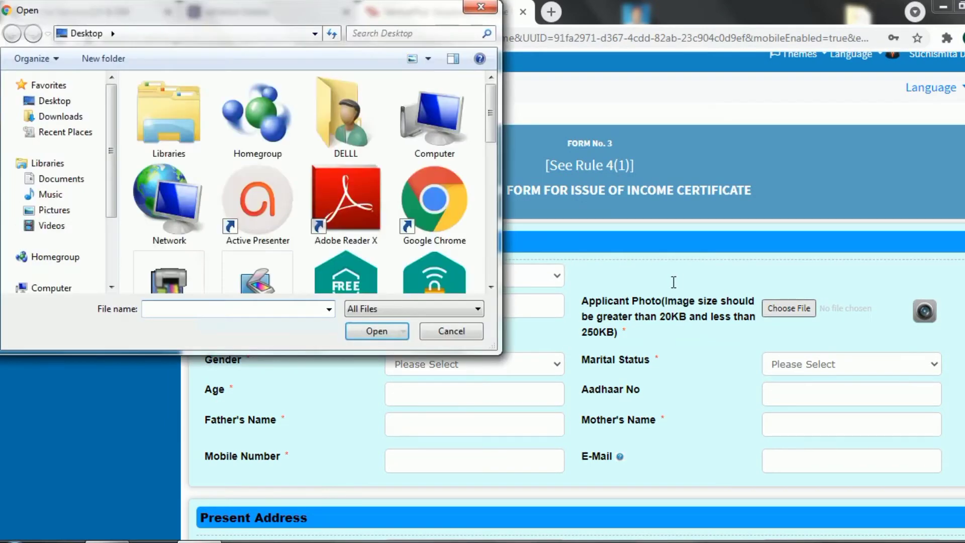
scroll(490, 151, down, 2)
scroll(491, 150, down, 5)
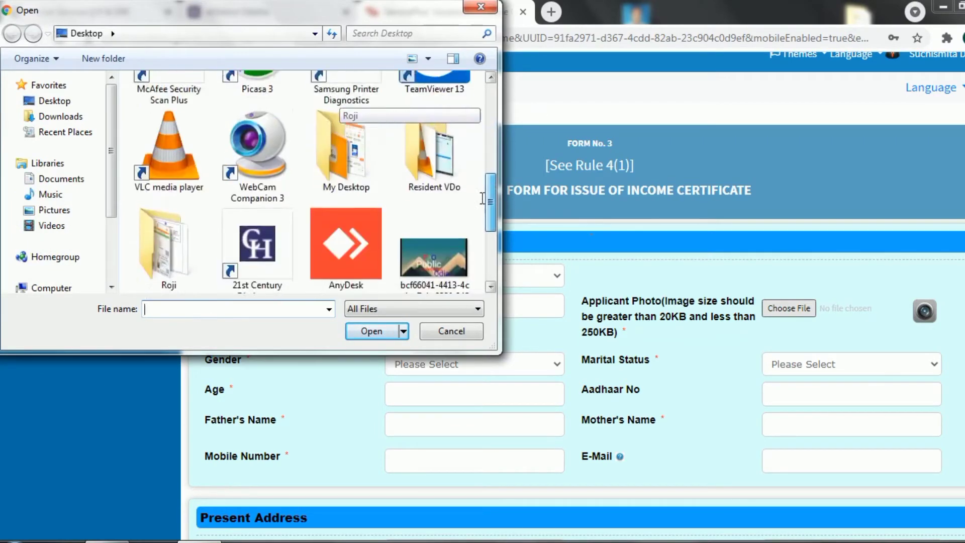
click(351, 204)
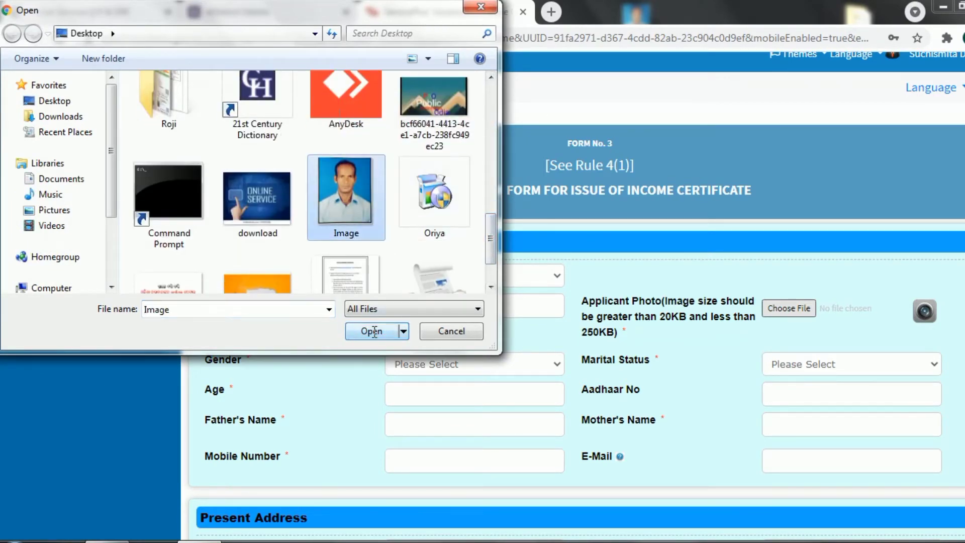
click(372, 330)
Set gender to Male and marital status to Married, then continue typing the remaining personal details
click(517, 438)
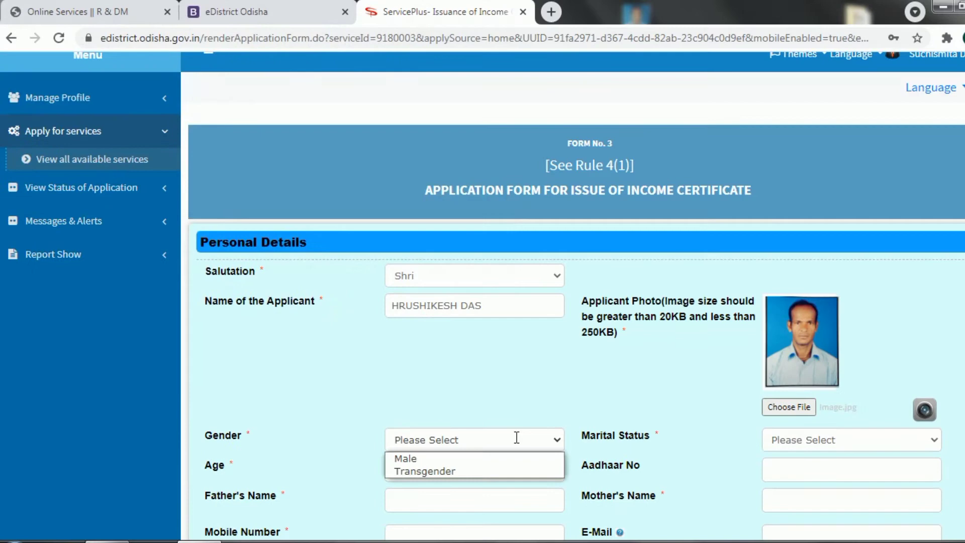
click(426, 459)
scroll(573, 301, down, 3)
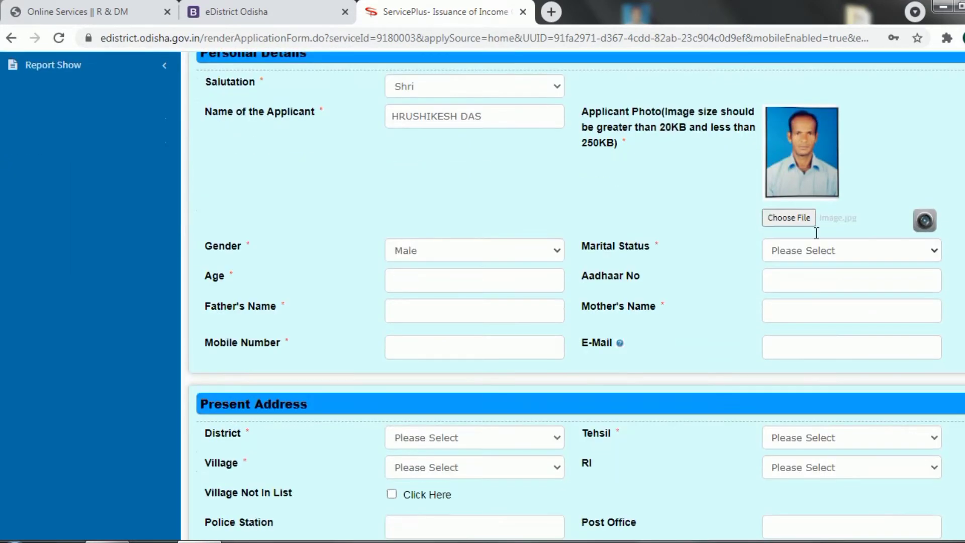
click(822, 262)
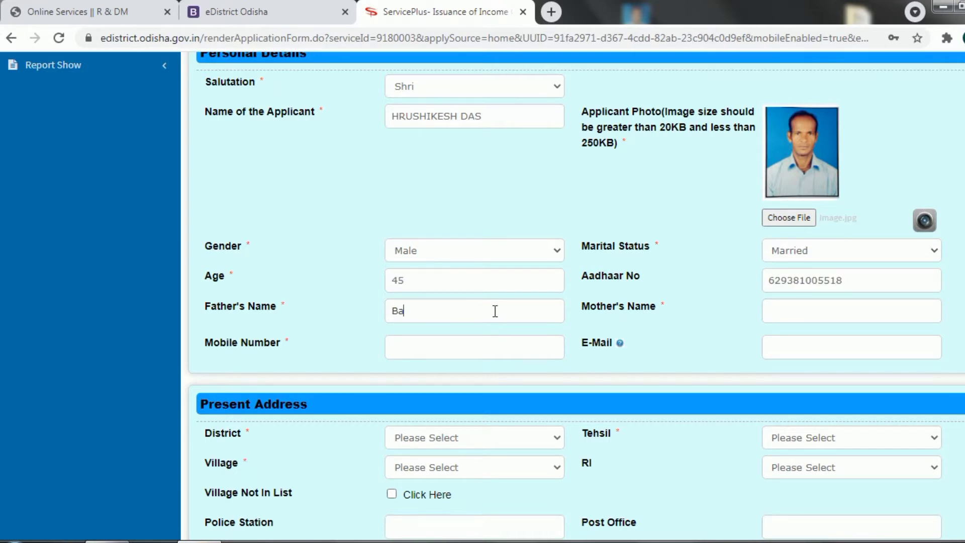
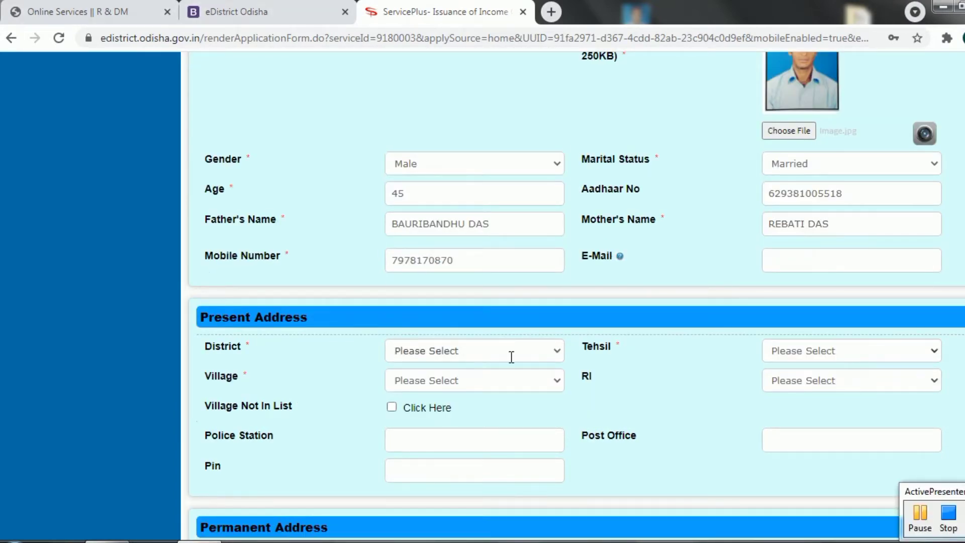
Pick the applicant's district and tehsil, and mark the permanent address as same as present
click(512, 357)
key(p)
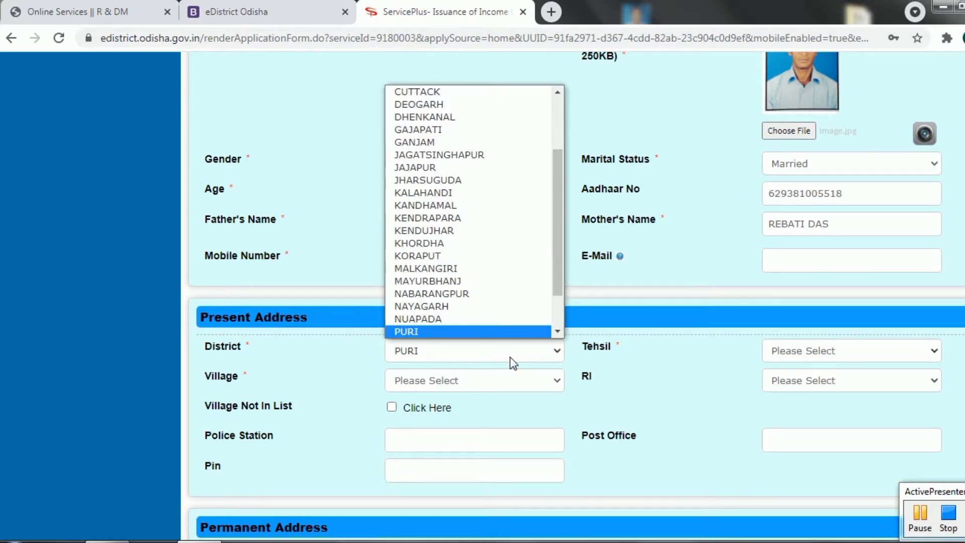
key(Return)
click(804, 351)
key(n)
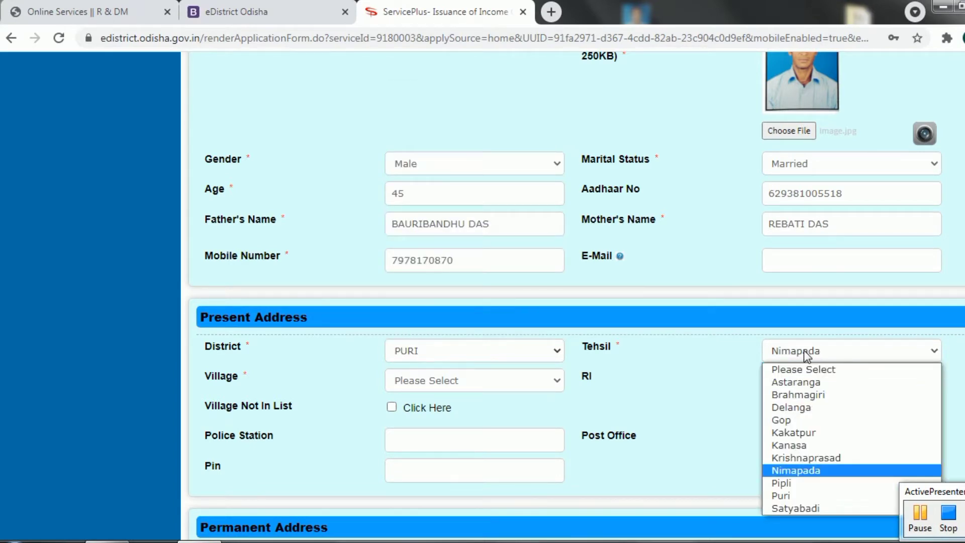
key(Return)
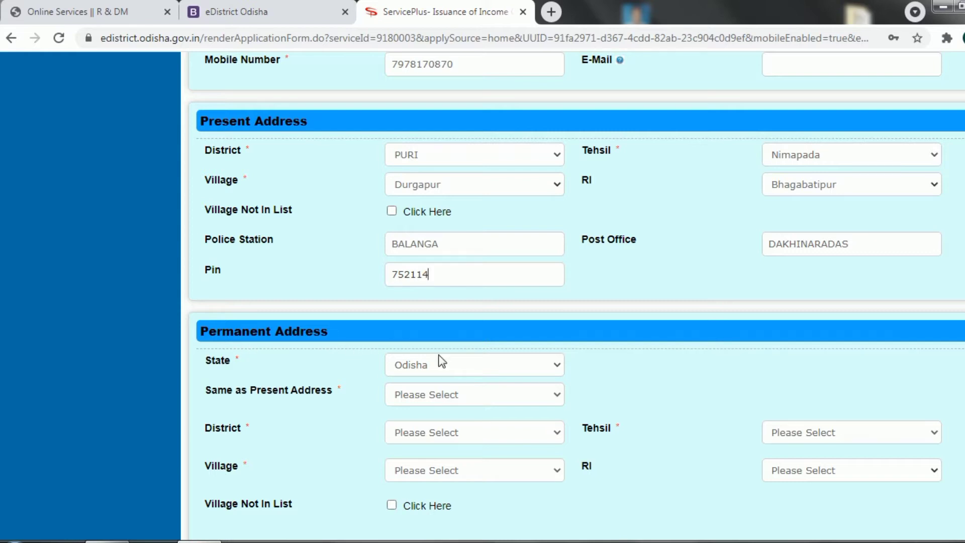
click(476, 397)
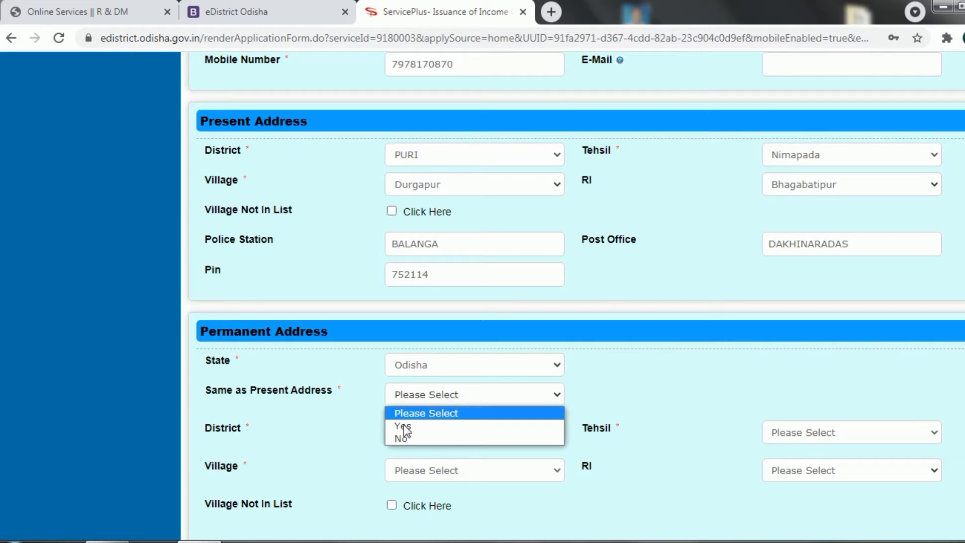
click(401, 426)
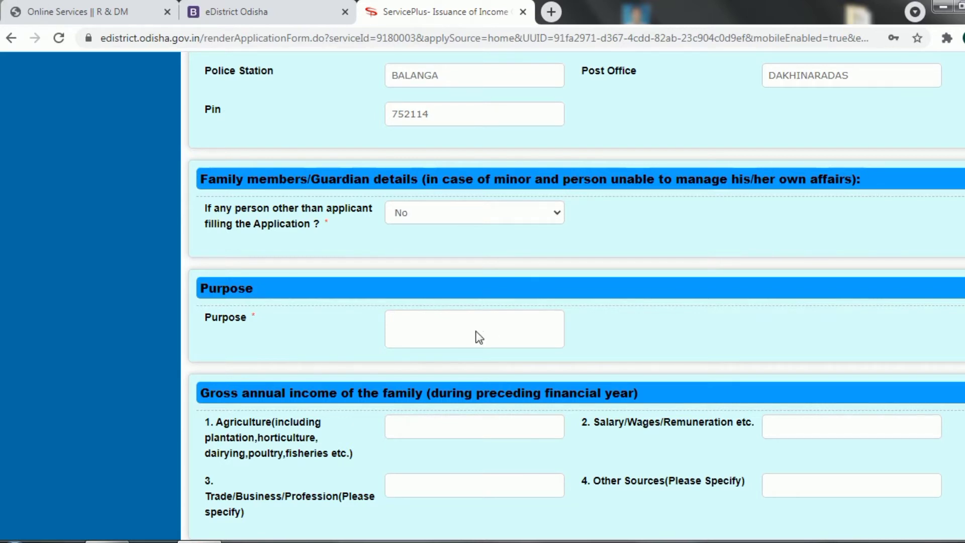
Enter 'Higher study of daughter' as the purpose of the application
click(459, 330)
text(Higher study of daughter)
scroll(459, 330, down, 3)
Record agriculture income 40000 and income from other sources 20000
click(436, 292)
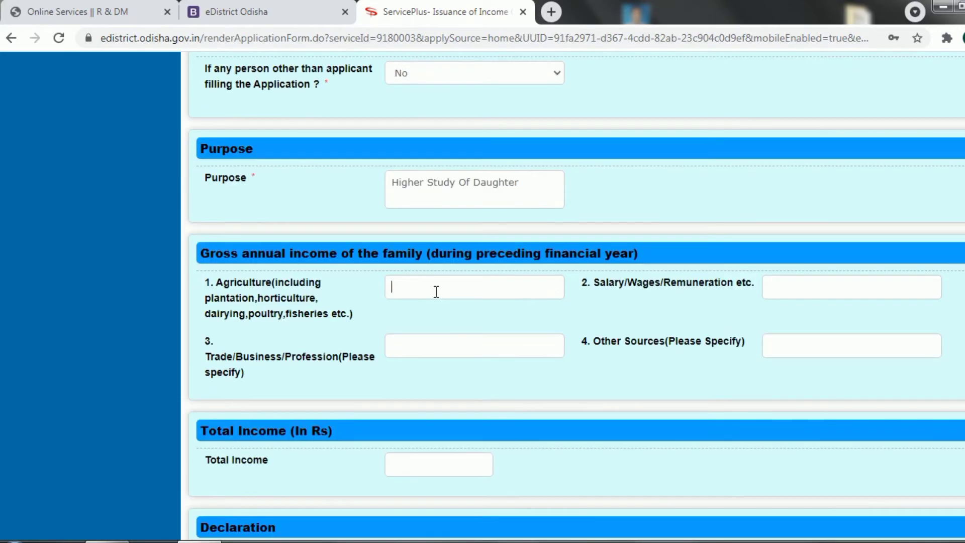
text(40000)
click(800, 348)
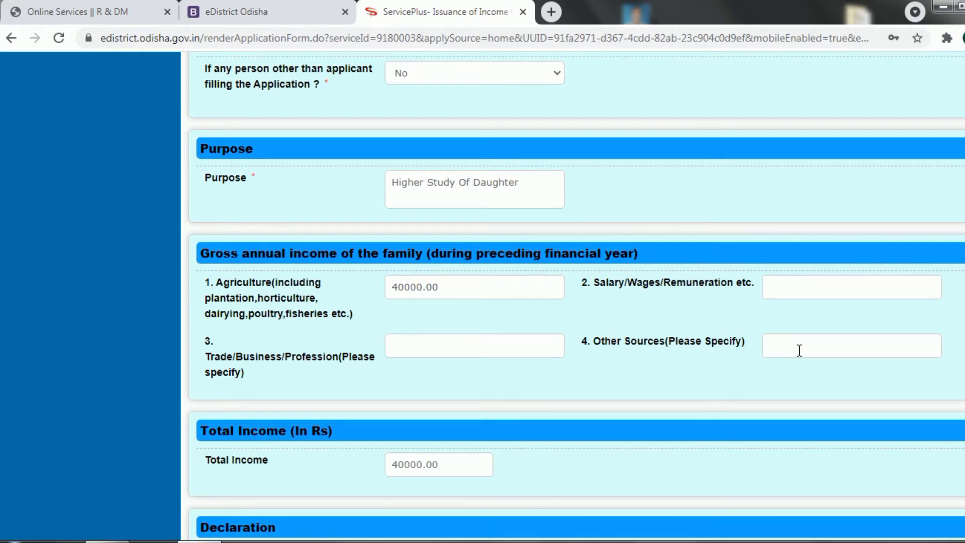
text(20000)
scroll(799, 351, down, 1)
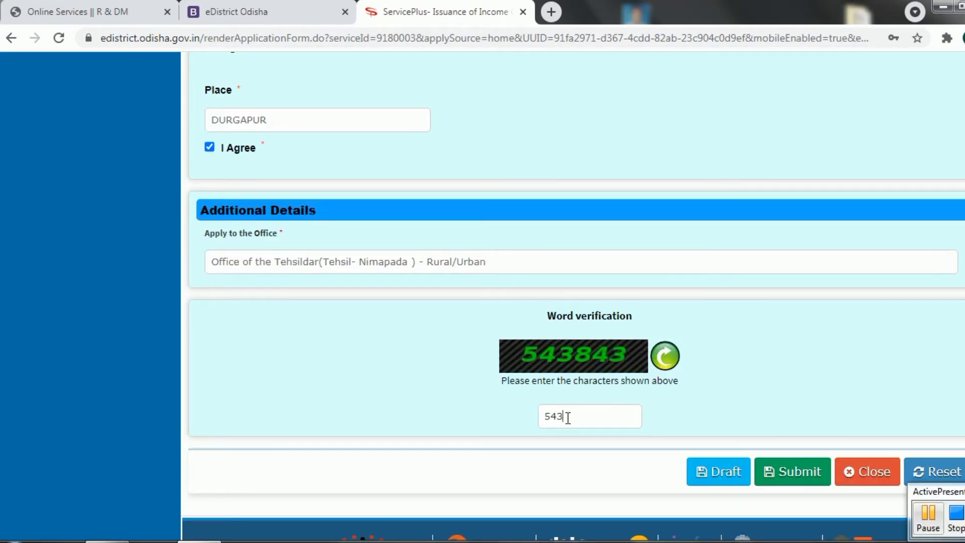
Enter the word-verification captcha, submit the draft, and start attaching annexure documents
text(843)
click(798, 468)
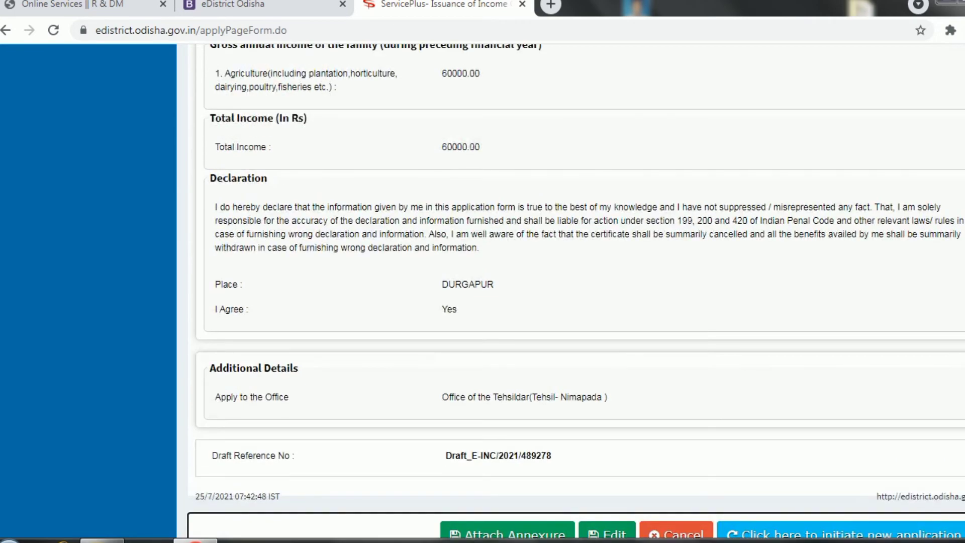
scroll(553, 302, down, 1)
click(511, 352)
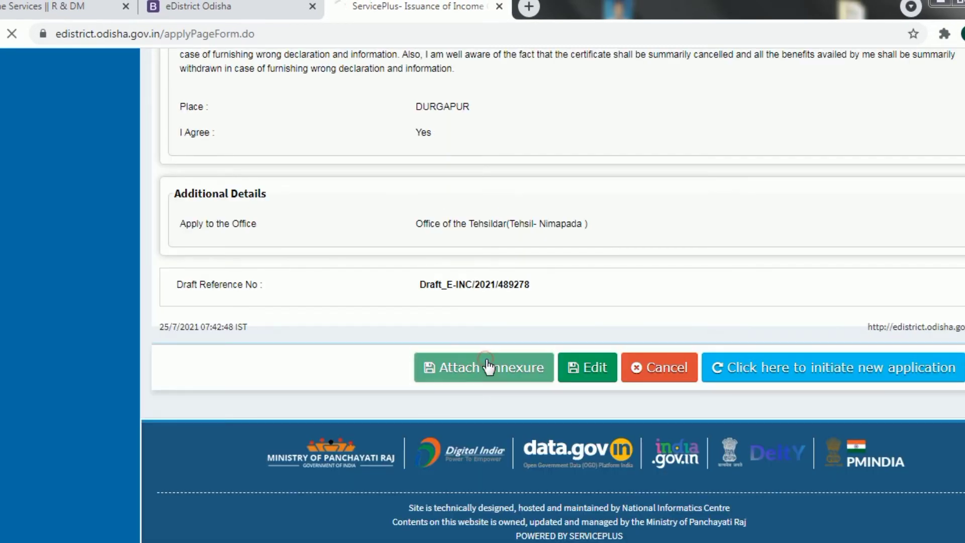
click(604, 193)
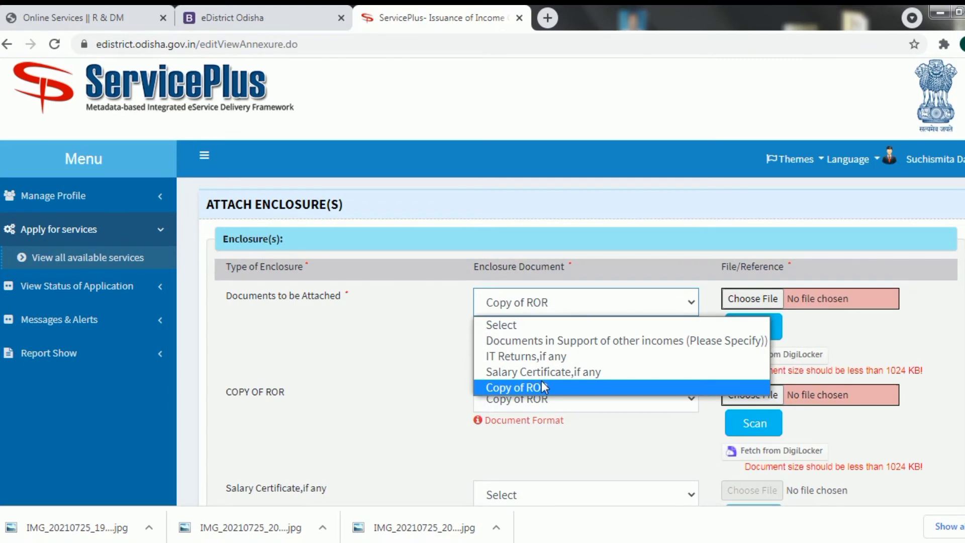
Attach ROR (2).jpg as the first Copy of ROR enclosure
click(542, 387)
click(742, 297)
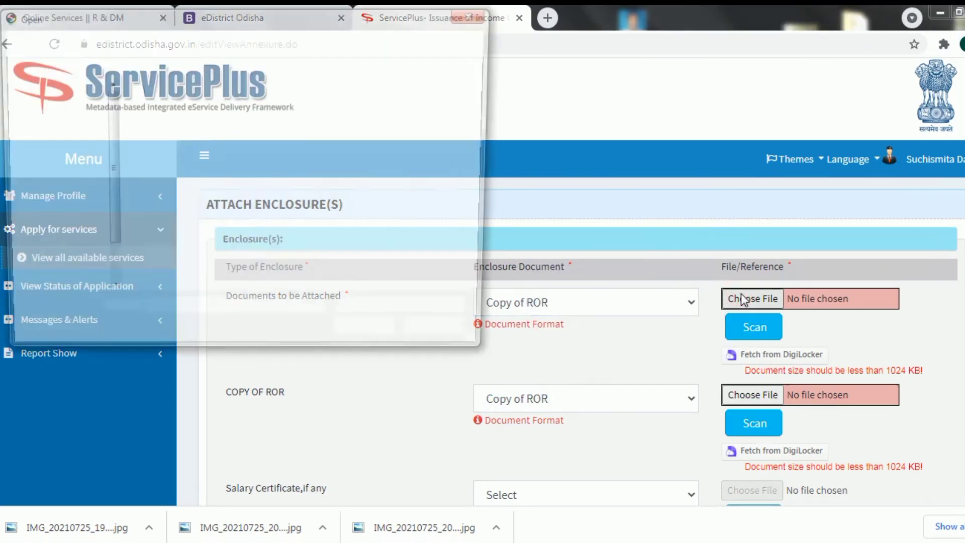
scroll(486, 131, down, 5)
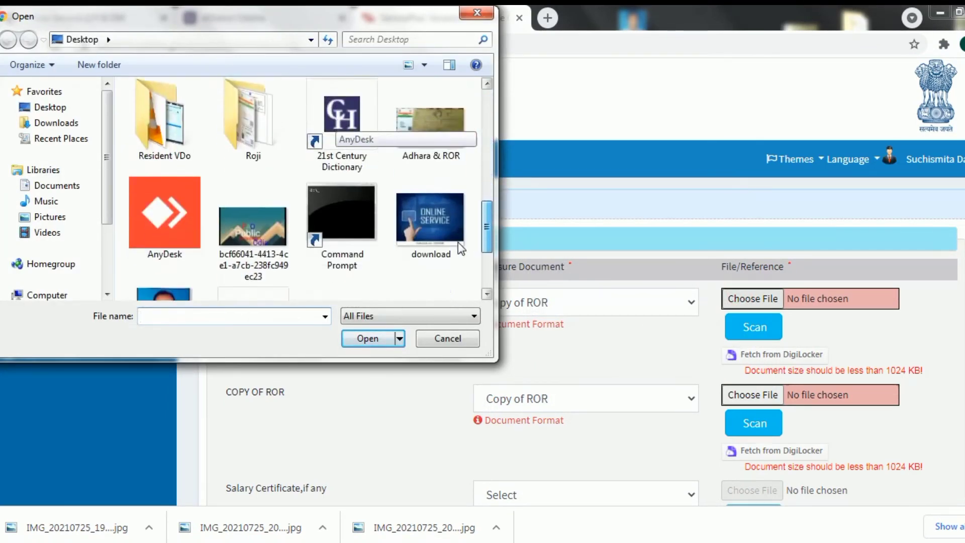
scroll(457, 243, down, 3)
click(258, 239)
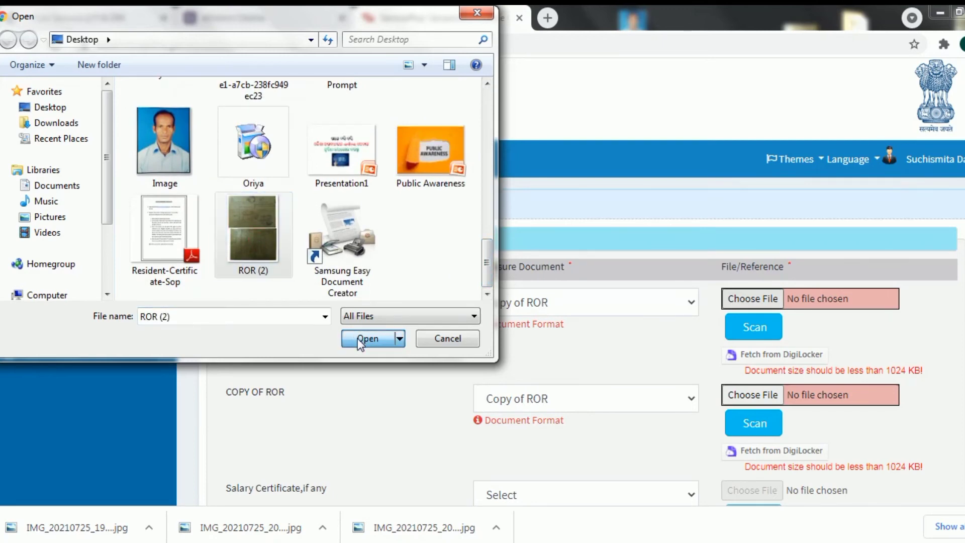
click(367, 338)
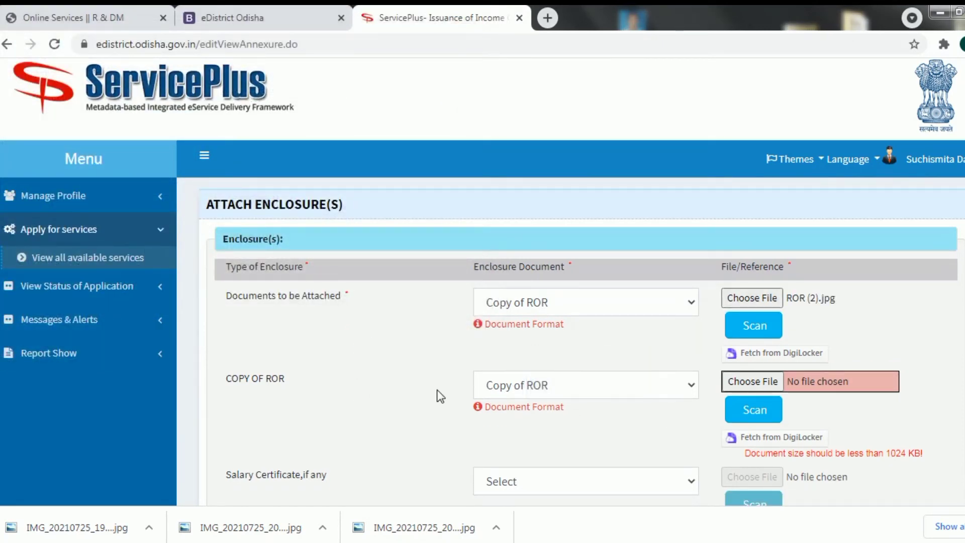
Attach Adhara & ROR.jpg as the second Copy of ROR enclosure
click(764, 383)
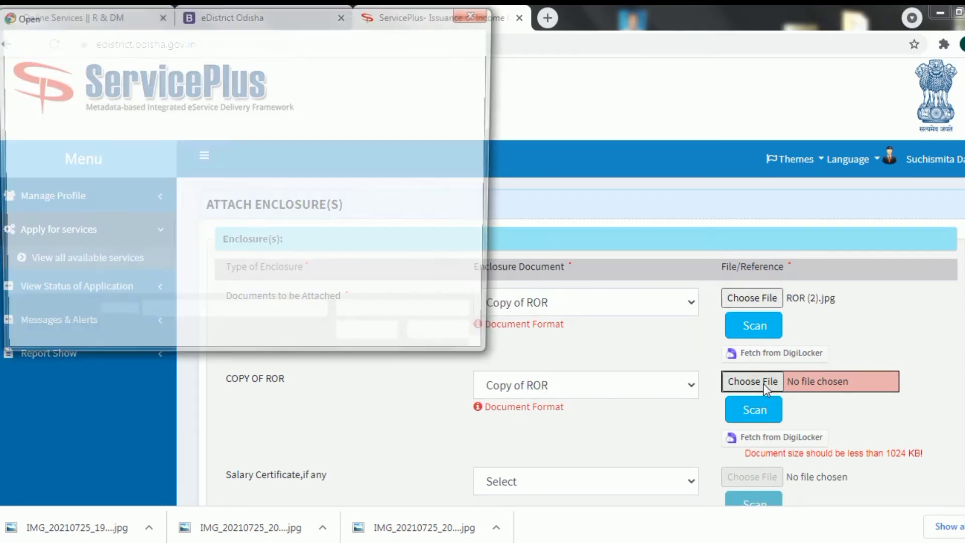
drag(486, 128, 470, 235)
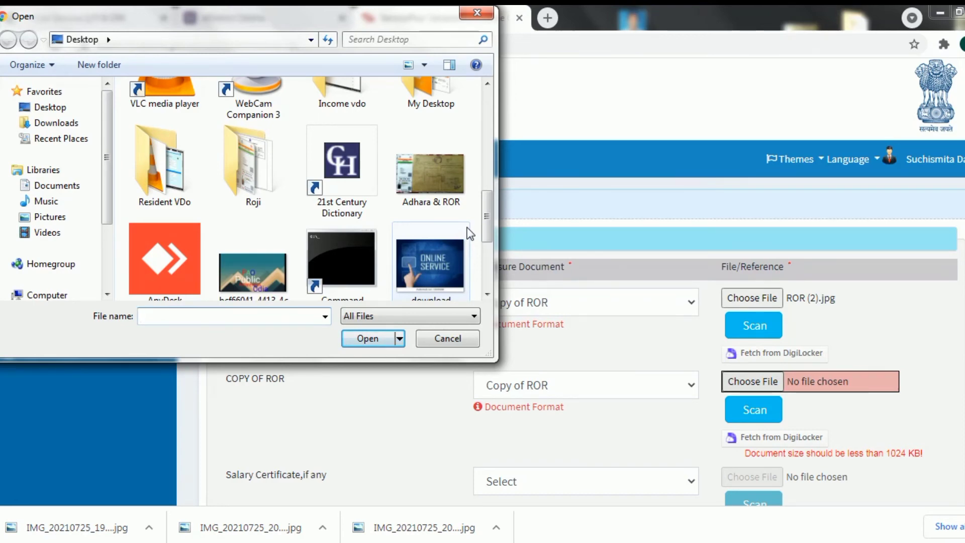
click(446, 191)
click(367, 340)
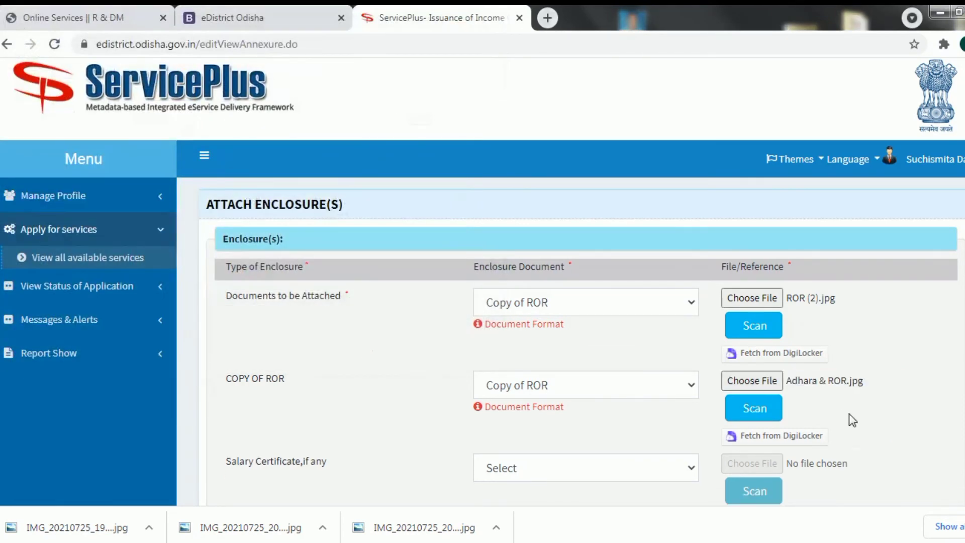
scroll(601, 330, down, 6)
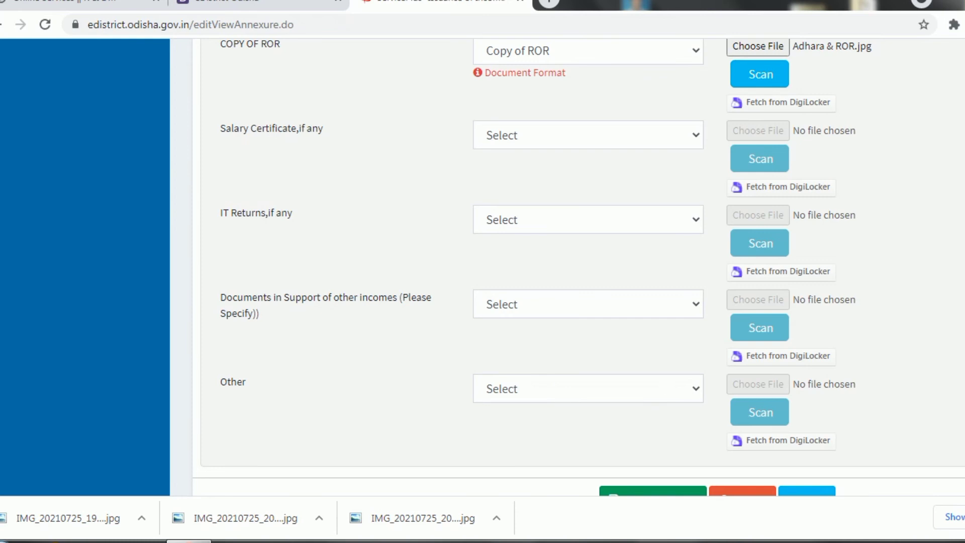
scroll(579, 267, down, 3)
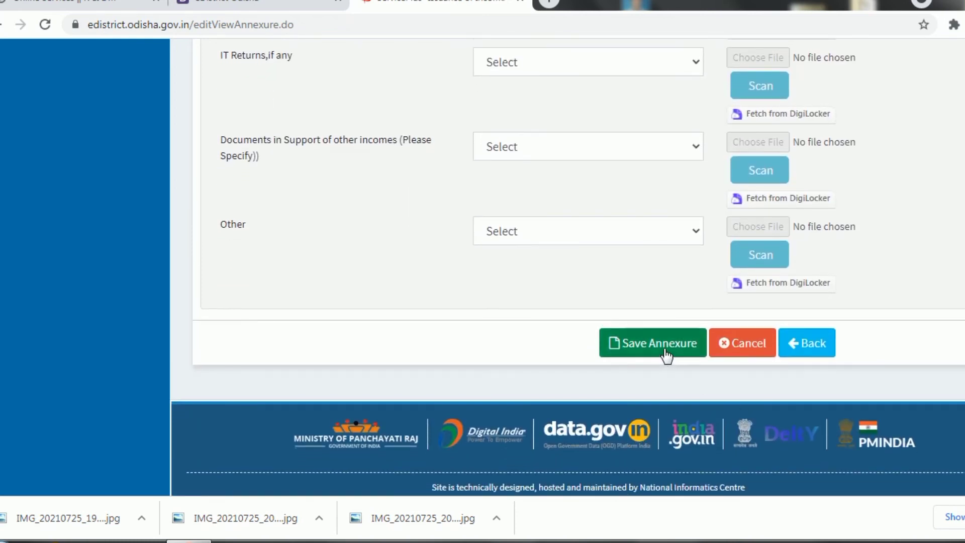
Save the annexure and check both Copy of ROR documents in the preview's Annexure List
click(665, 348)
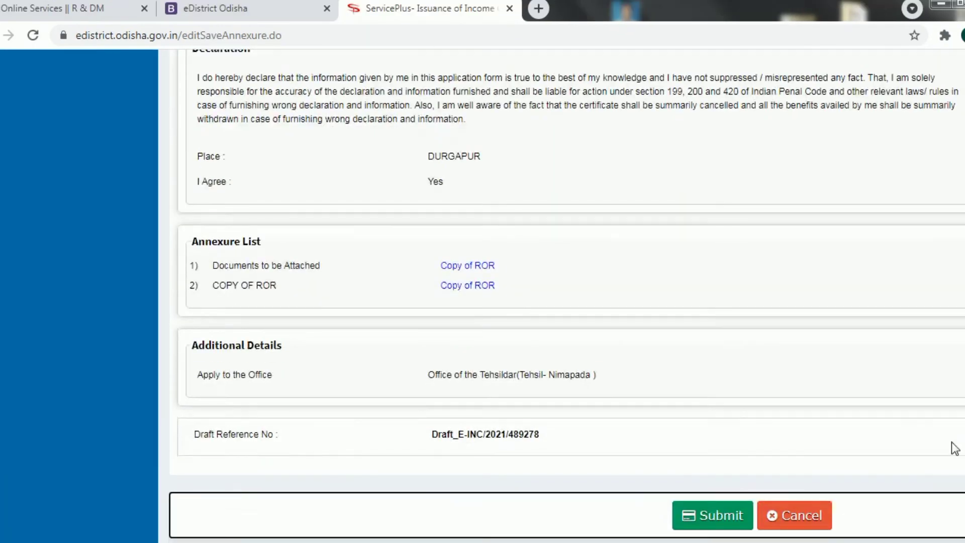
drag(951, 443, 900, 438)
scroll(900, 439, down, 1)
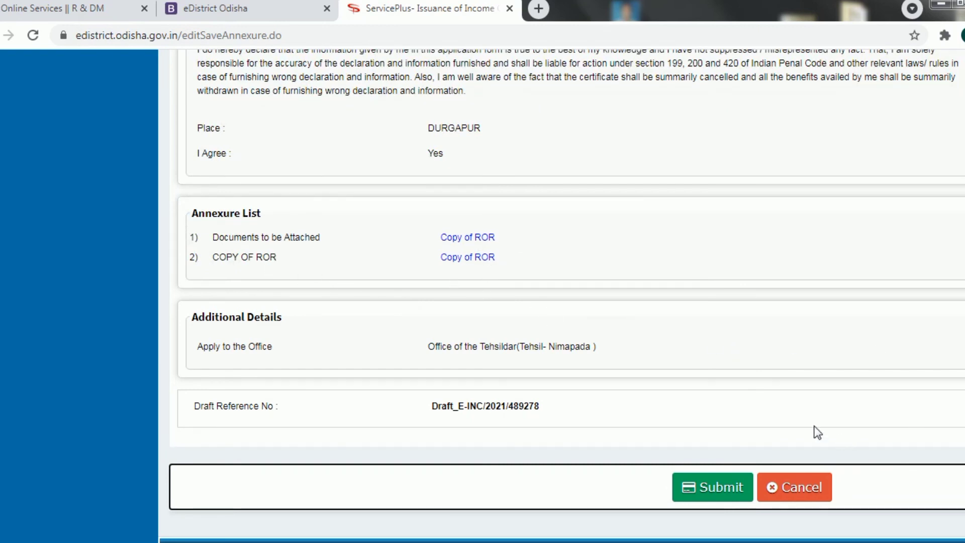
Submit the final application and scroll through its acknowledgement to the Print and Export to PDF buttons
click(719, 494)
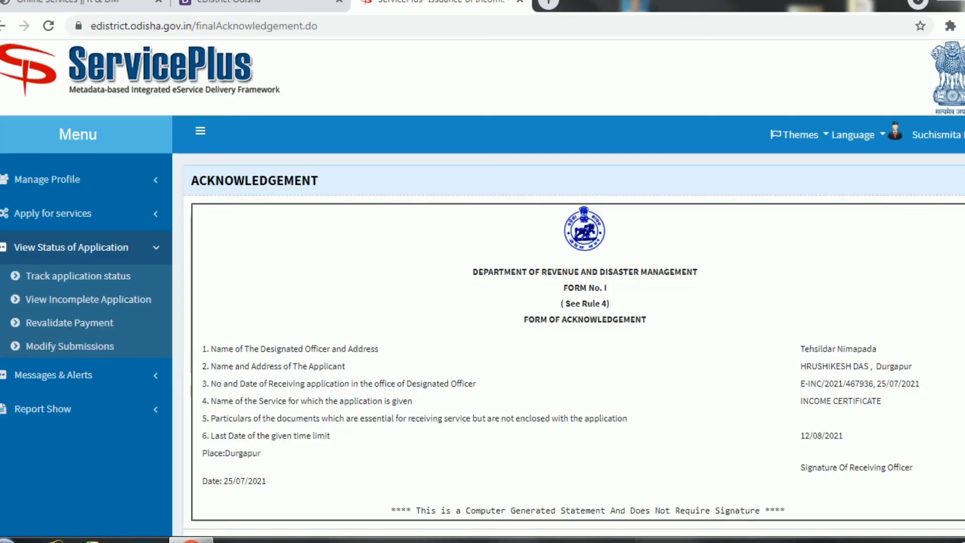
scroll(841, 206, down, 2)
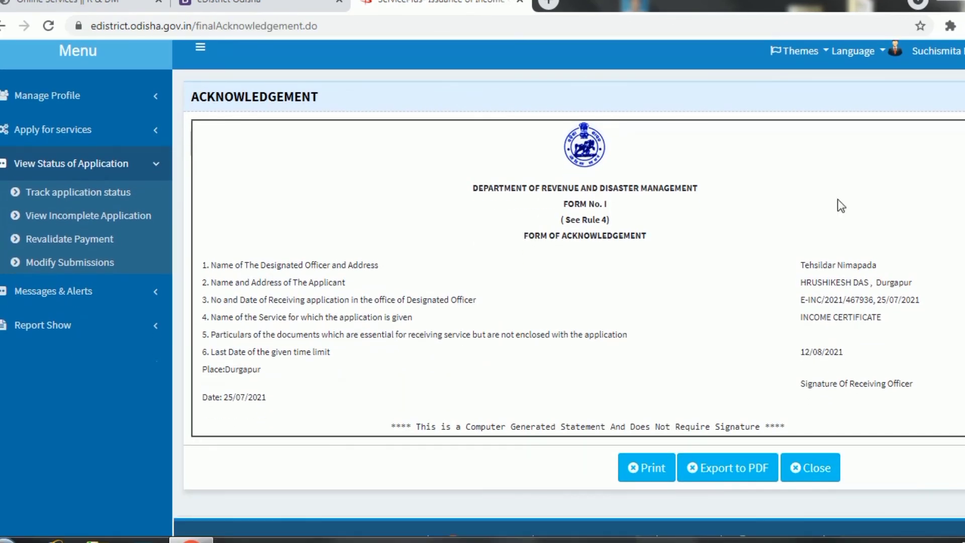